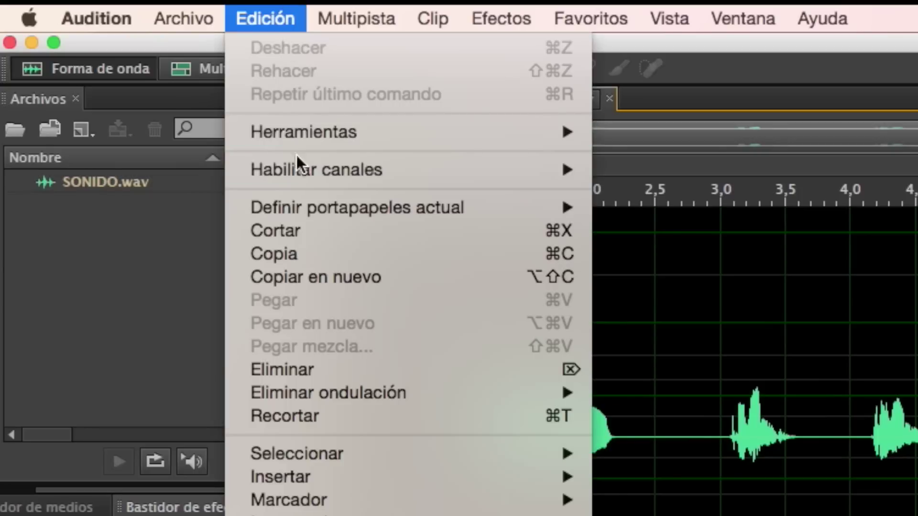
# Select the entire SONIDO.wav waveform and apply Reducción de ruido (proceso) using the current noise print
pyautogui.moveTo(534, 456)
pyautogui.click(707, 454)
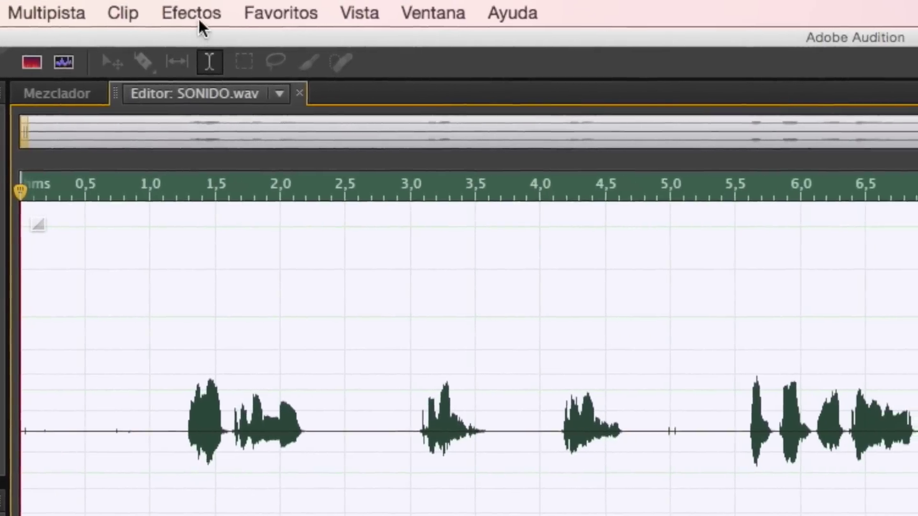
pyautogui.click(508, 22)
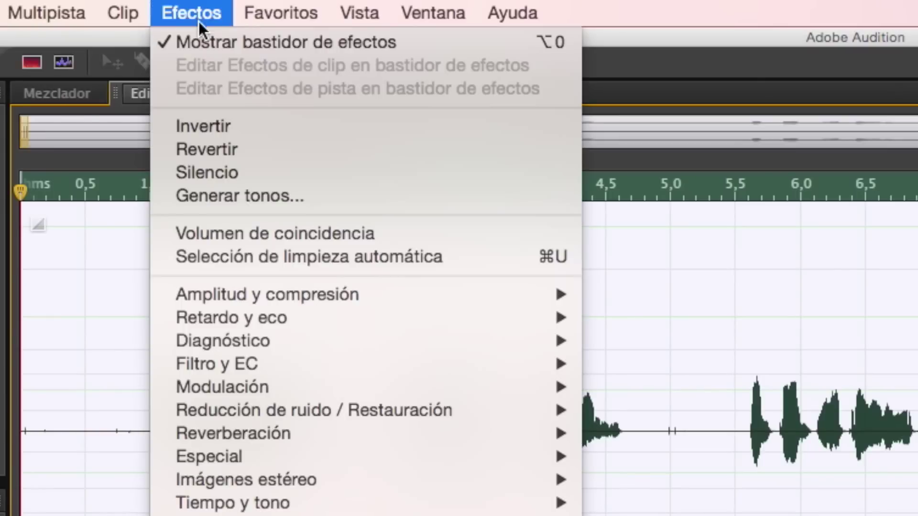
pyautogui.moveTo(393, 415)
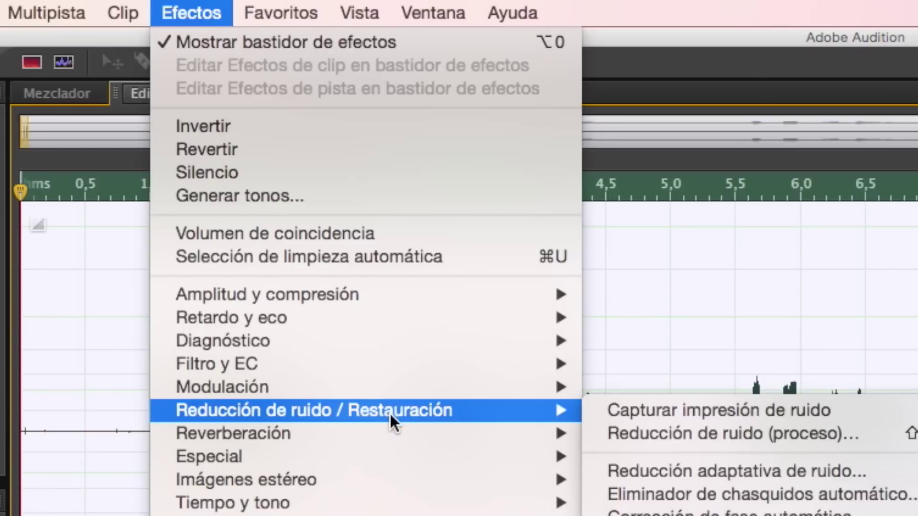
pyautogui.click(734, 442)
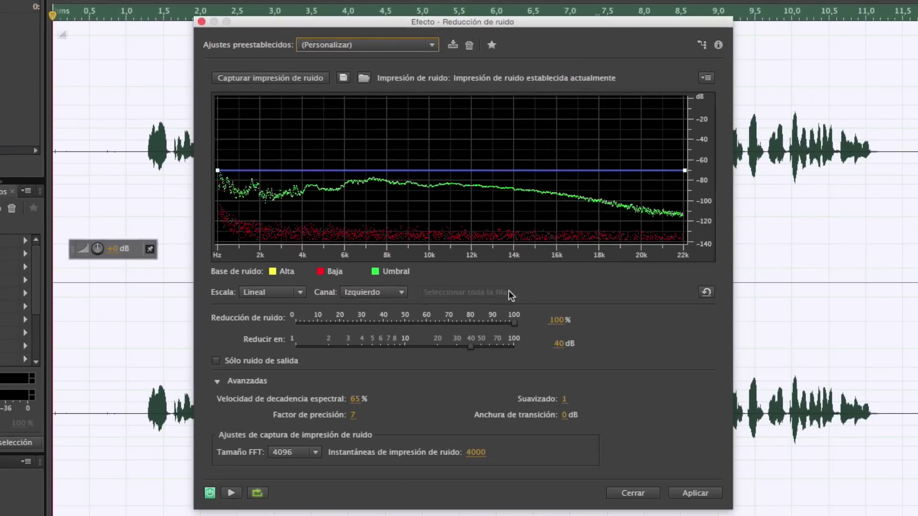
pyautogui.click(711, 497)
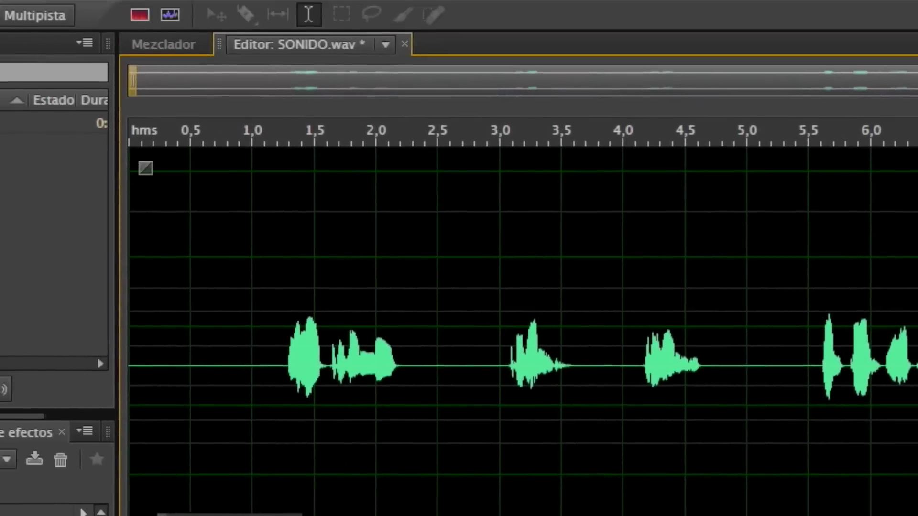
# Apply a preset of the Nivelador de volumen de voz effect to the entire waveform and adjust its gain slightly
pyautogui.click(148, 20)
pyautogui.moveTo(297, 427)
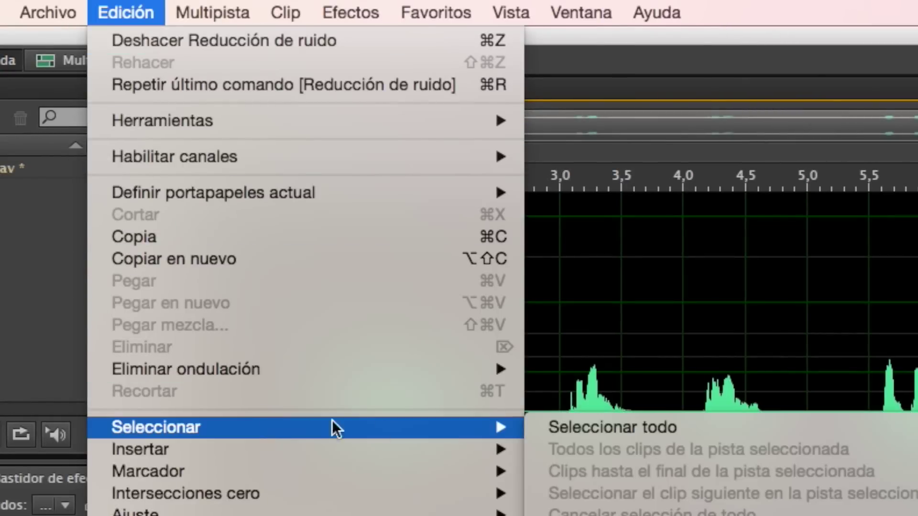
pyautogui.click(695, 434)
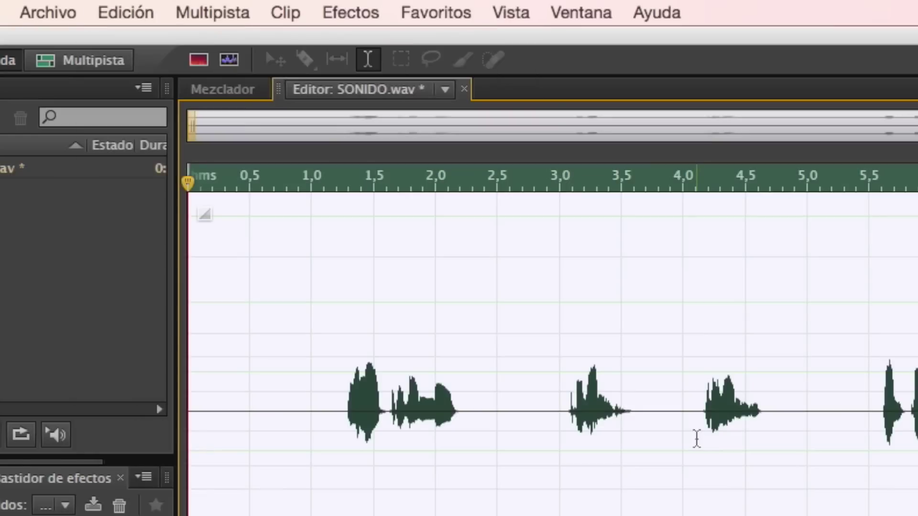
pyautogui.click(236, 14)
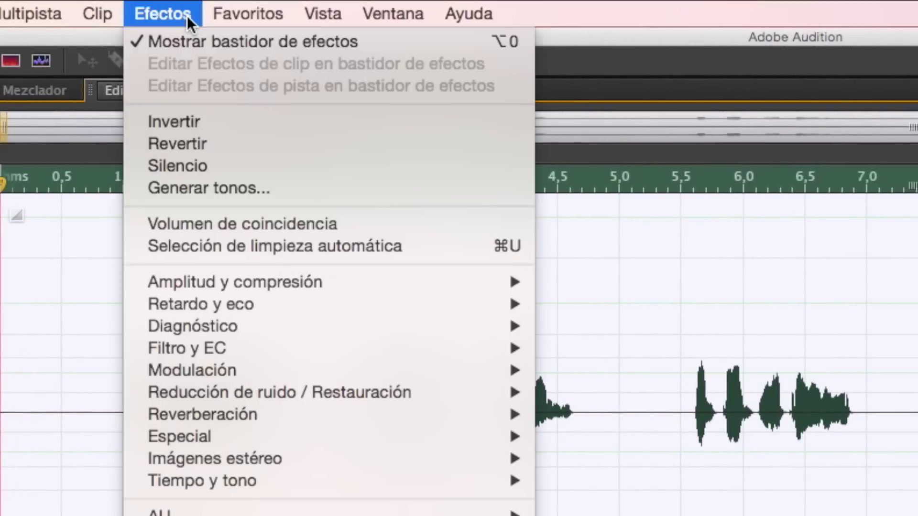
pyautogui.moveTo(387, 285)
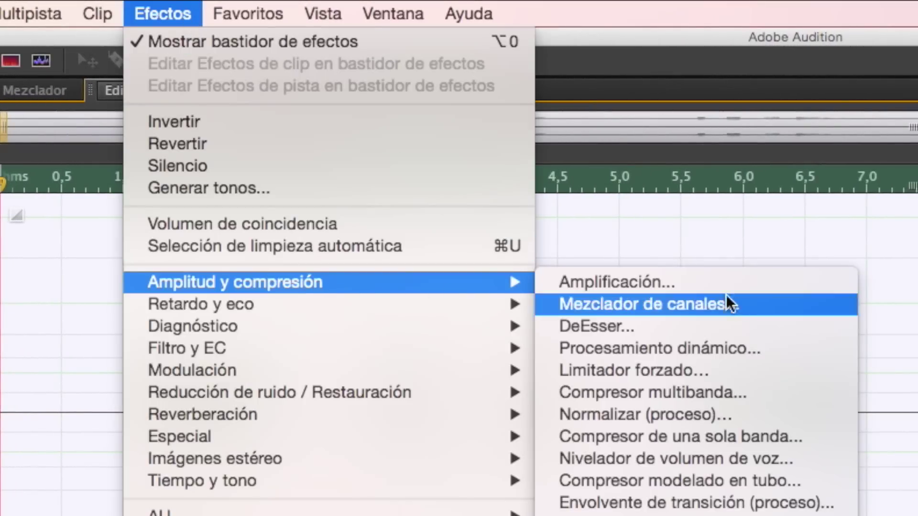
pyautogui.click(820, 464)
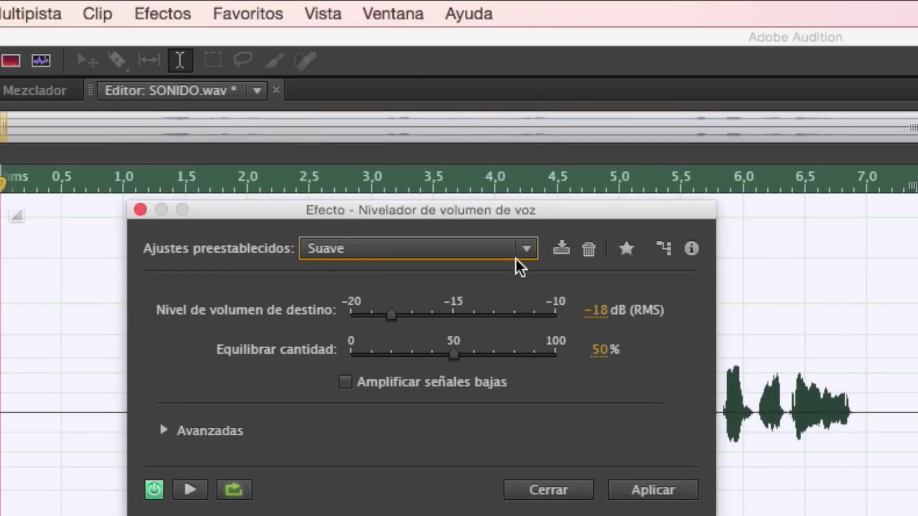
pyautogui.click(518, 261)
pyautogui.click(412, 338)
pyautogui.click(695, 492)
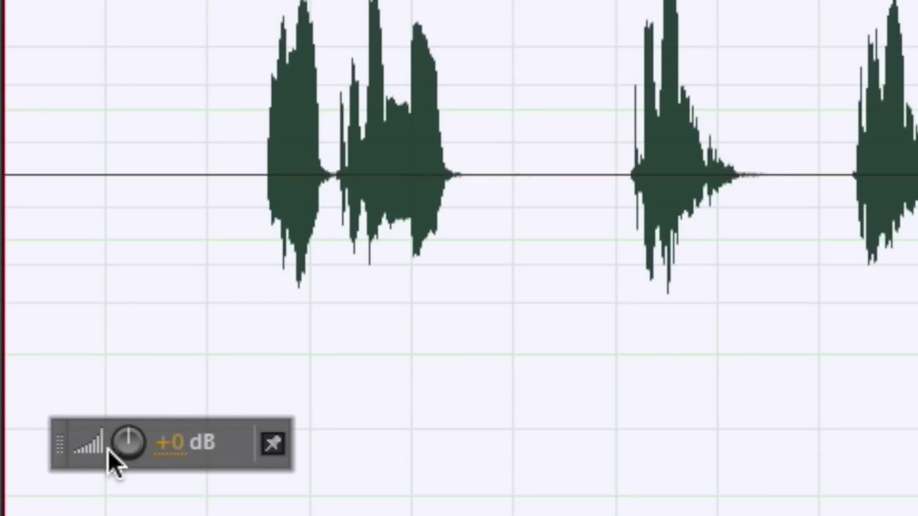
pyautogui.moveTo(128, 437)
pyautogui.mouseDown()
pyautogui.moveTo(131, 416)
pyautogui.moveTo(133, 478)
pyautogui.moveTo(136, 438)
pyautogui.mouseUp()
# Start the Ecualizador paramétrico effect and load its Paso alto genérico preset
pyautogui.click(192, 12)
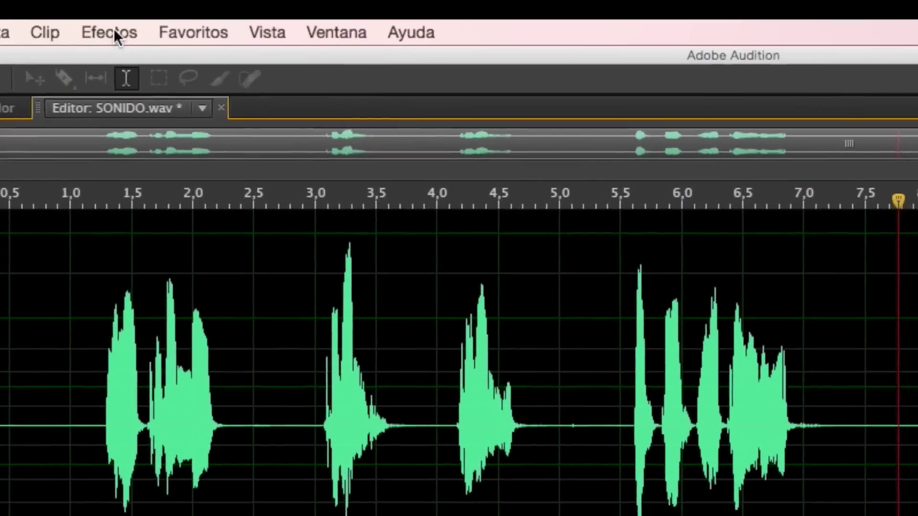
pyautogui.click(88, 0)
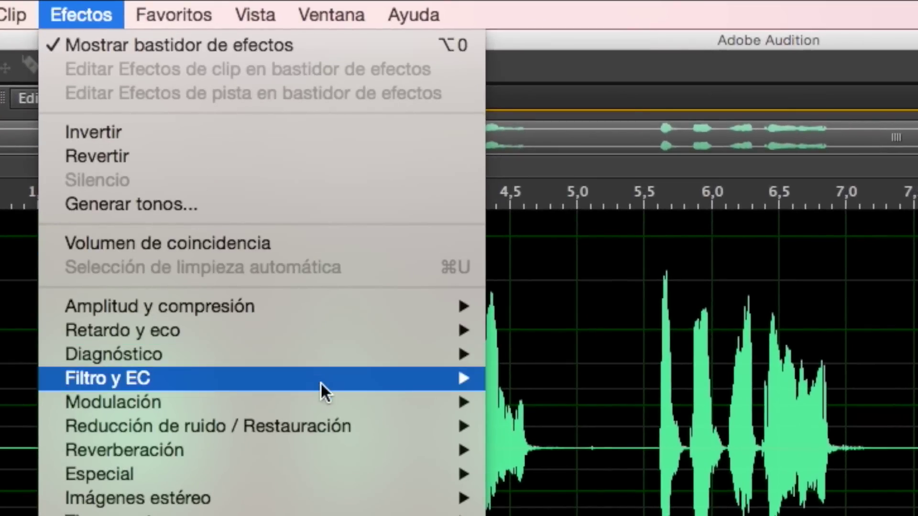
pyautogui.moveTo(346, 382)
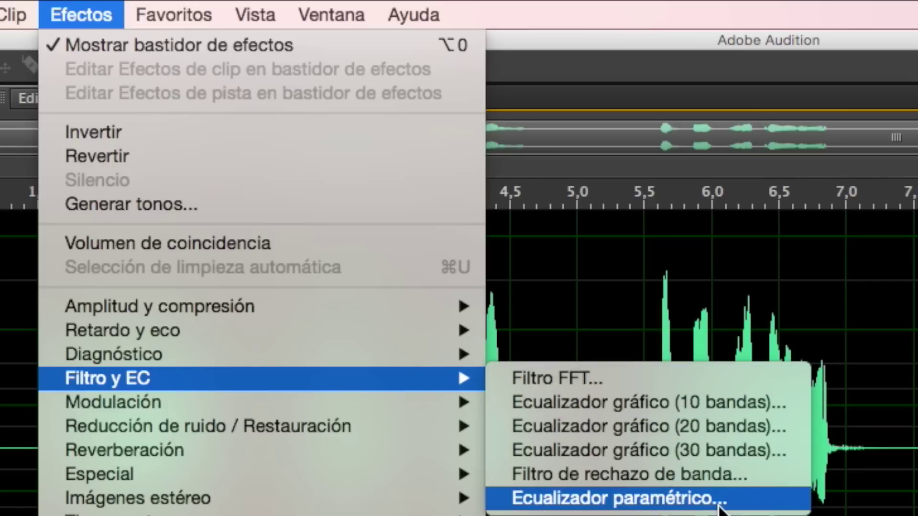
pyautogui.click(764, 509)
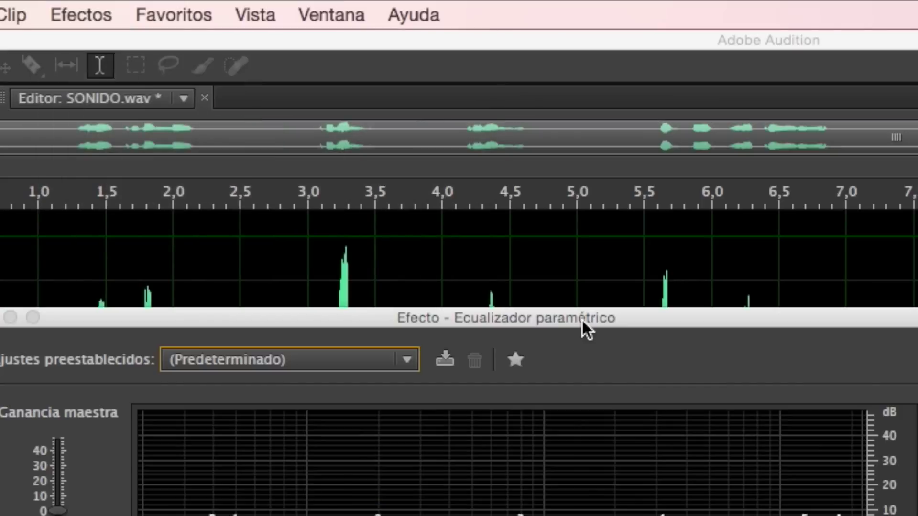
pyautogui.moveTo(582, 320); pyautogui.dragTo(581, 313)
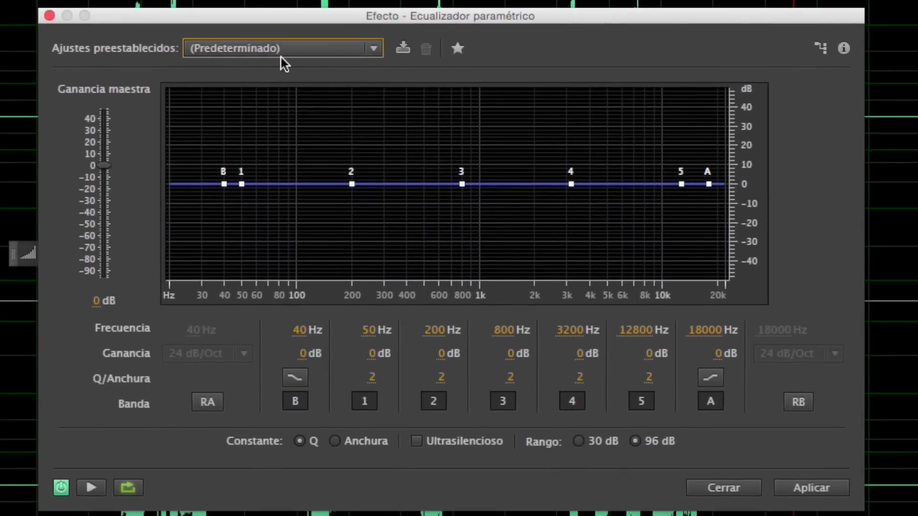
pyautogui.click(288, 277)
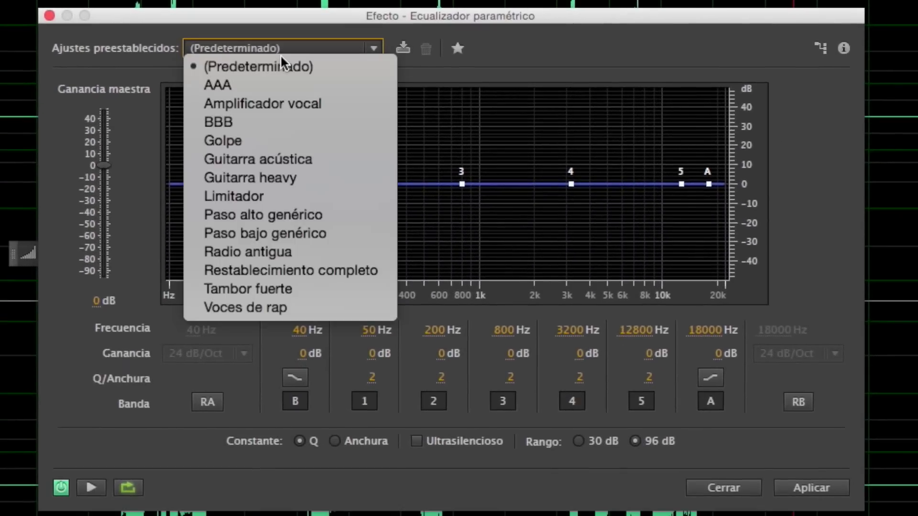
pyautogui.click(285, 216)
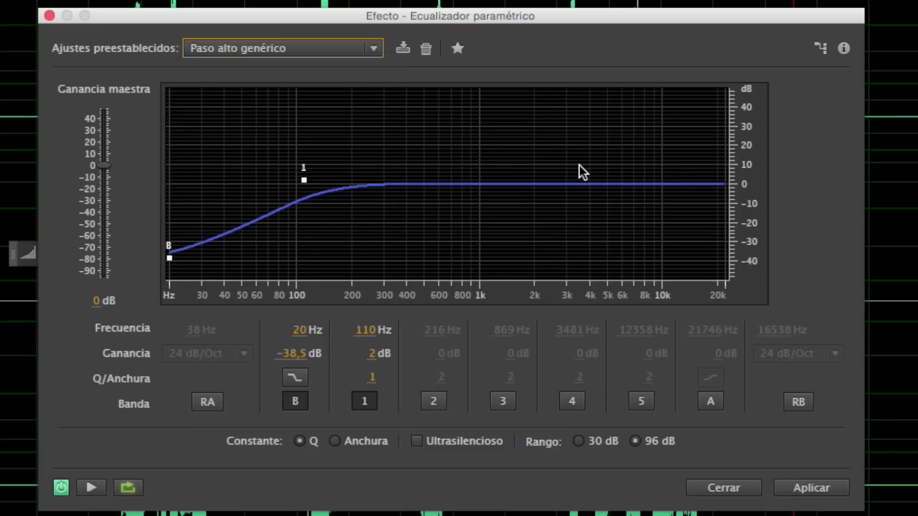
# Select the phrase starting at about 9 s and preview it with and without the equalization
pyautogui.moveTo(783, 19); pyautogui.dragTo(655, 67)
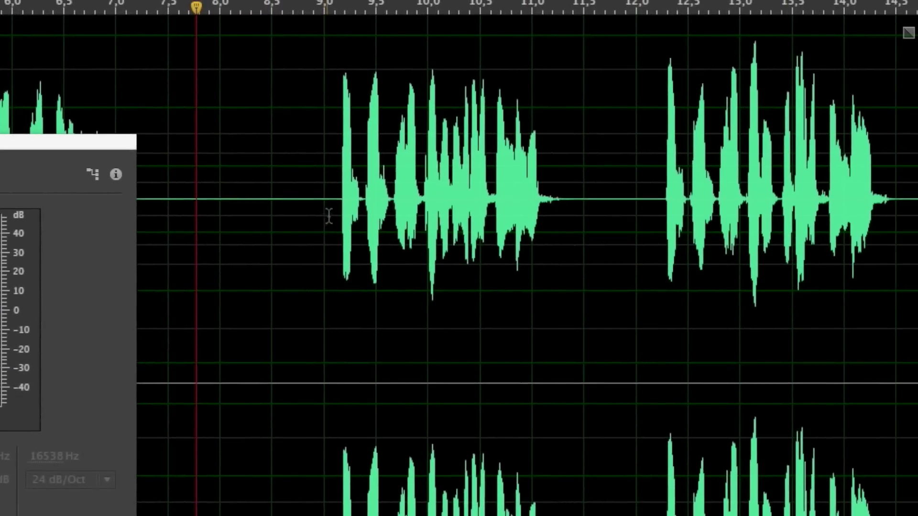
pyautogui.moveTo(576, 188); pyautogui.dragTo(828, 190)
pyautogui.moveTo(26, 141); pyautogui.dragTo(195, 121)
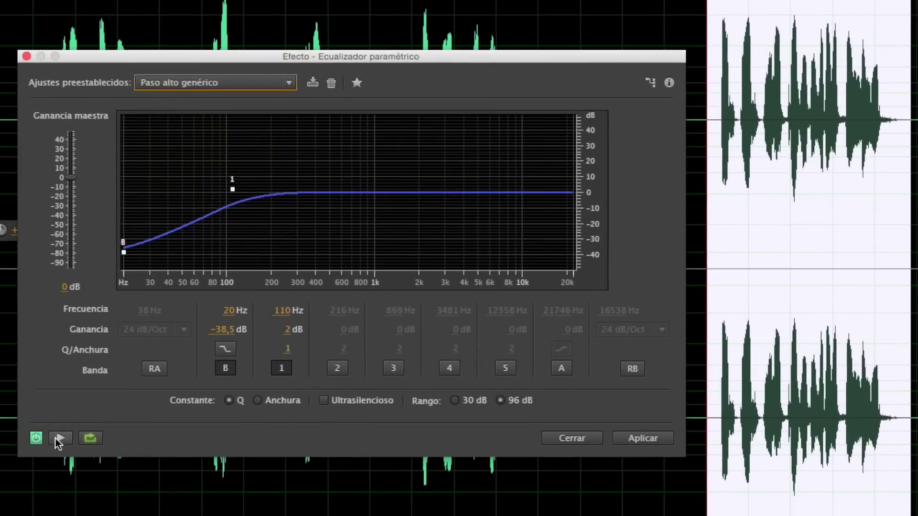
pyautogui.click(63, 438)
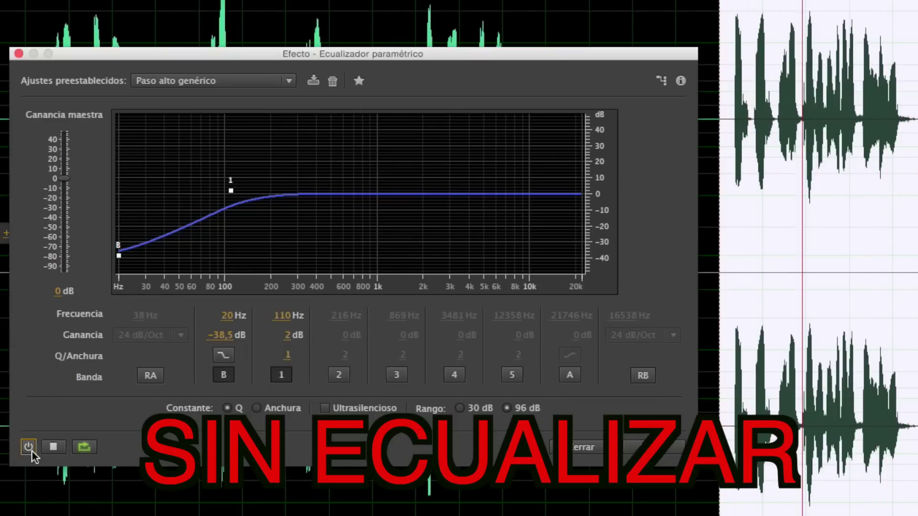
pyautogui.click(30, 447)
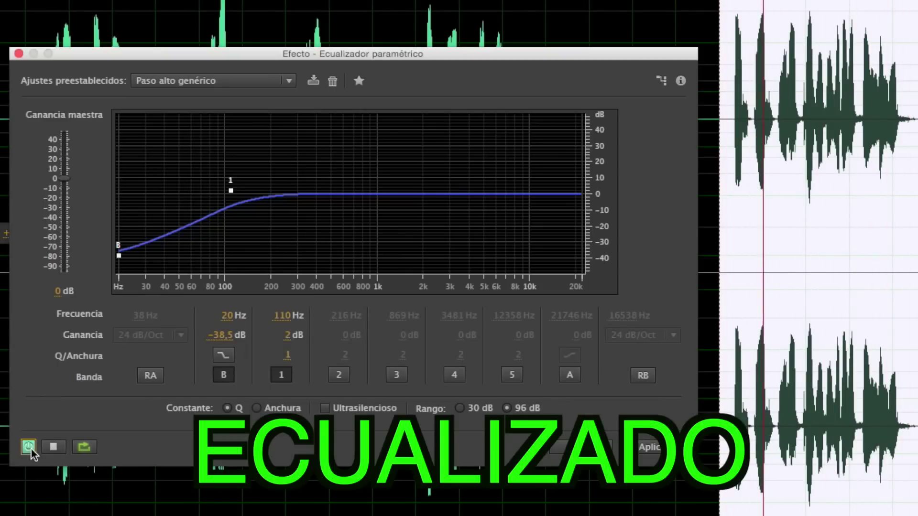
pyautogui.click(57, 446)
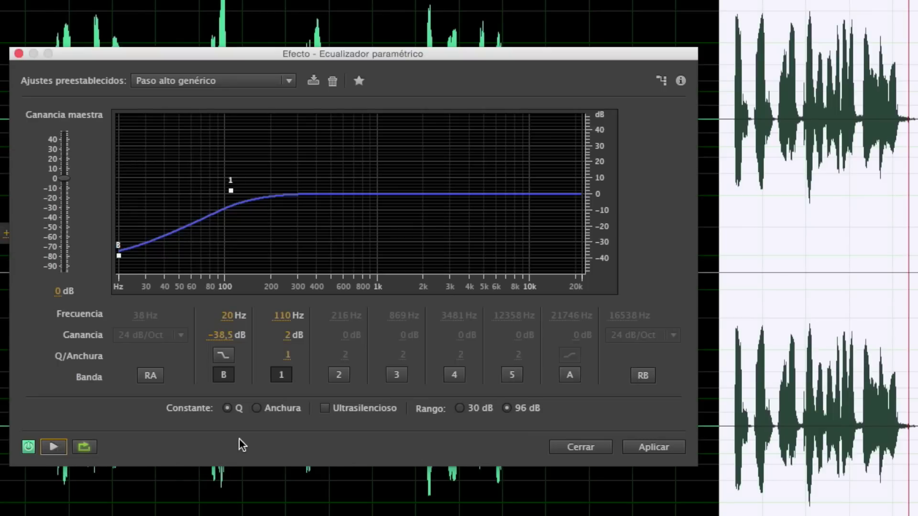
# Enable equalizer band 5 and, during playback, tune it by ear to about 4462 Hz with about 9.1 dB of gain
pyautogui.click(514, 376)
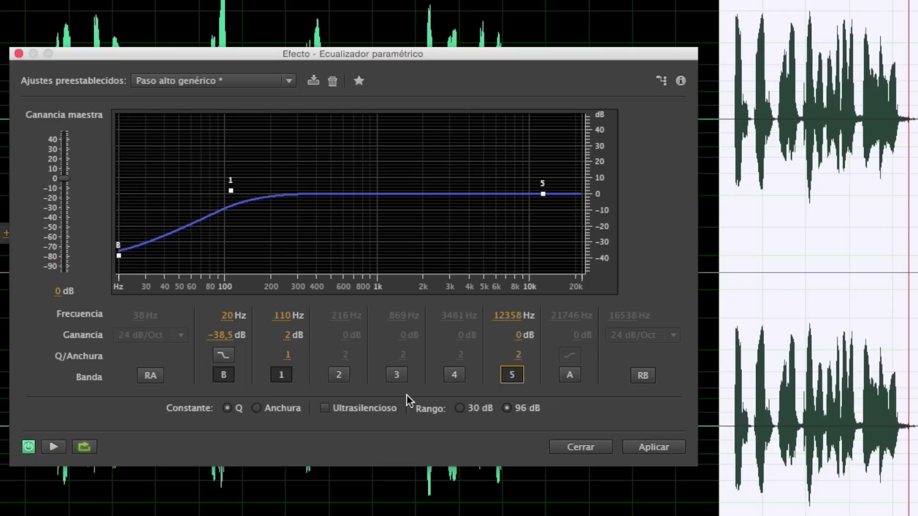
pyautogui.click(62, 441)
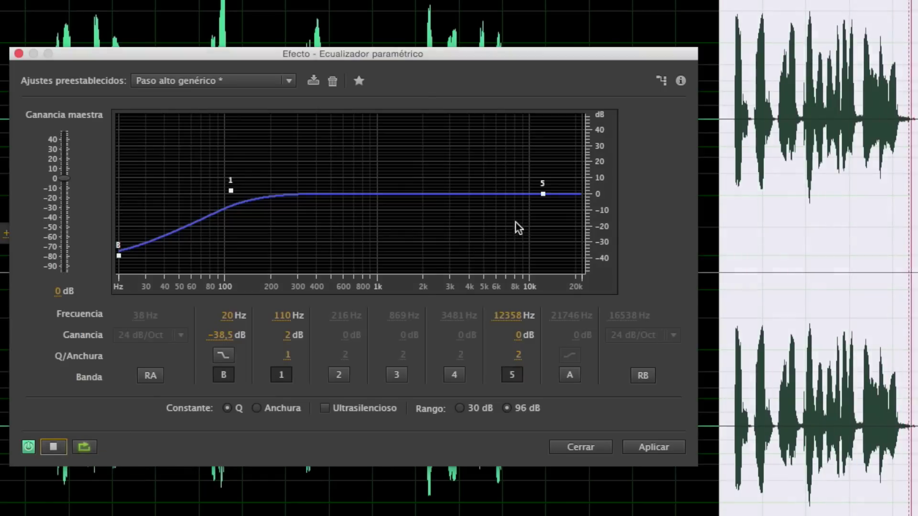
pyautogui.click(542, 194)
pyautogui.moveTo(543, 194); pyautogui.dragTo(479, 181)
pyautogui.moveTo(583, 216); pyautogui.dragTo(583, 204)
pyautogui.moveTo(661, 227)
pyautogui.mouseDown()
pyautogui.moveTo(656, 242)
pyautogui.moveTo(611, 244)
pyautogui.moveTo(745, 243)
pyautogui.moveTo(658, 244)
pyautogui.mouseUp()
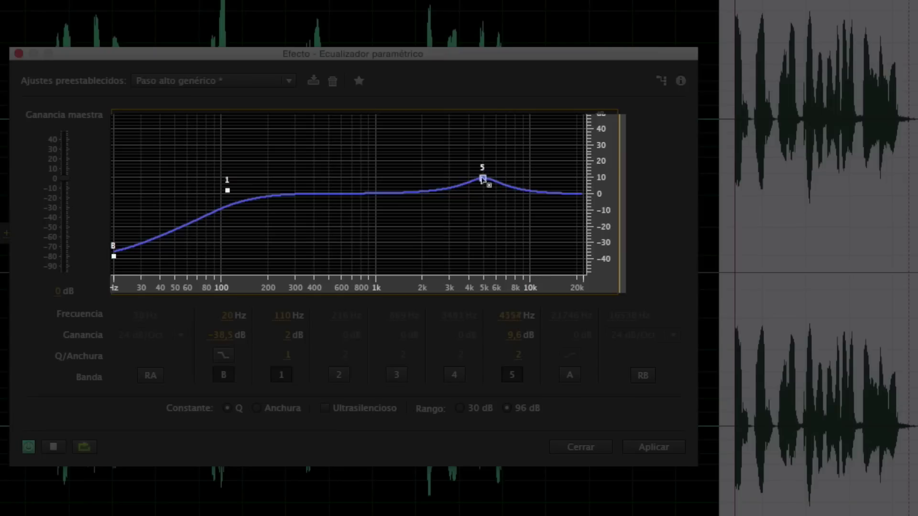
pyautogui.moveTo(462, 181)
pyautogui.mouseDown()
pyautogui.moveTo(498, 181)
pyautogui.moveTo(478, 178)
pyautogui.mouseUp()
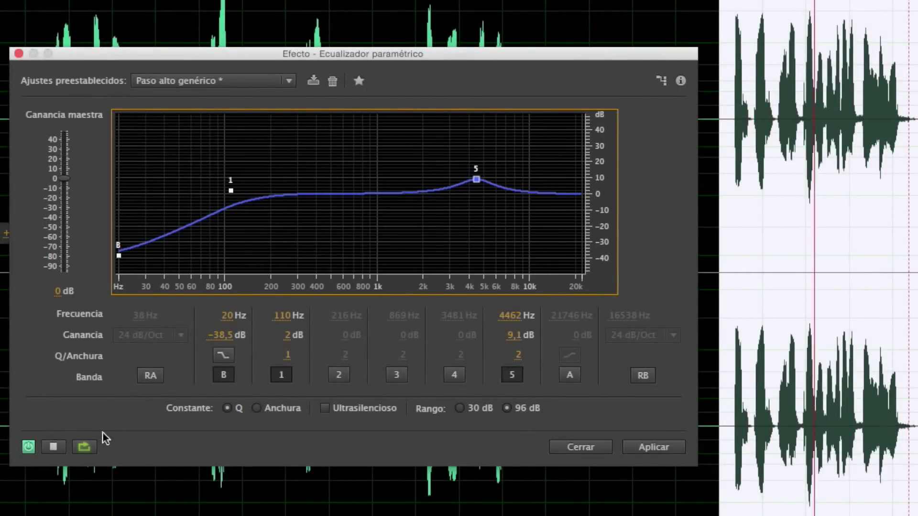
# Compare the selected phrase with the equalizer bypassed and active, and stop the preview
pyautogui.click(28, 451)
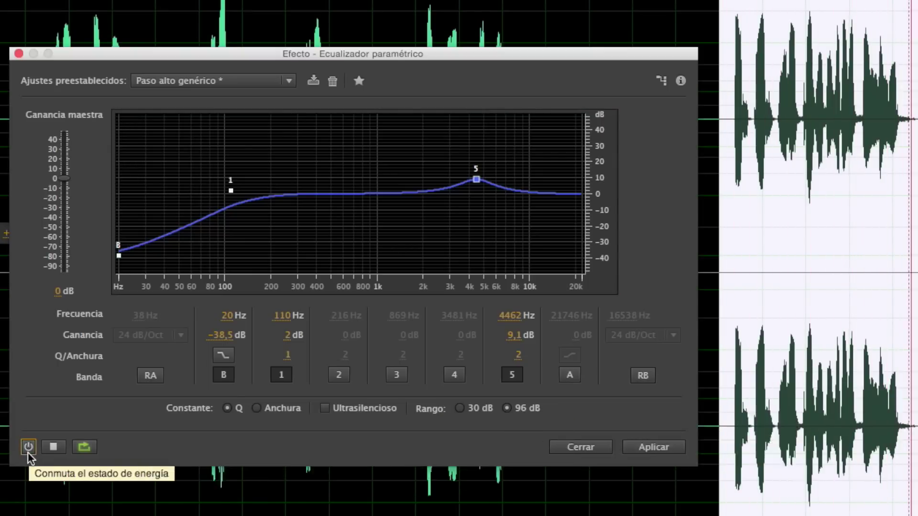
pyautogui.click(29, 447)
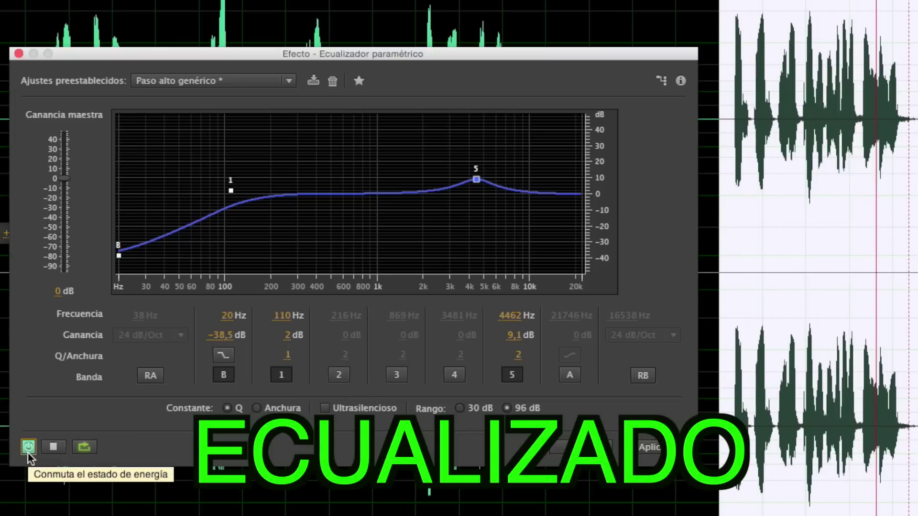
pyautogui.click(54, 450)
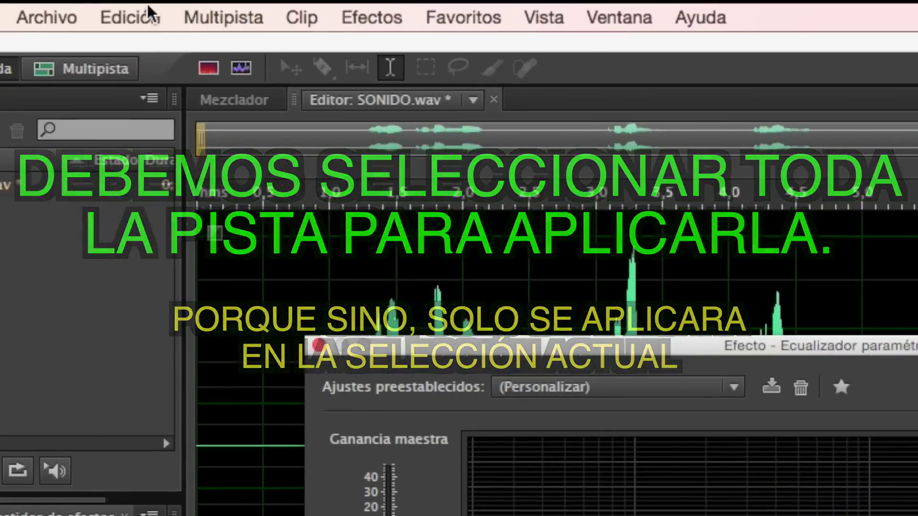
# Select the entire waveform and apply the parametric equalization to it
pyautogui.click(139, 19)
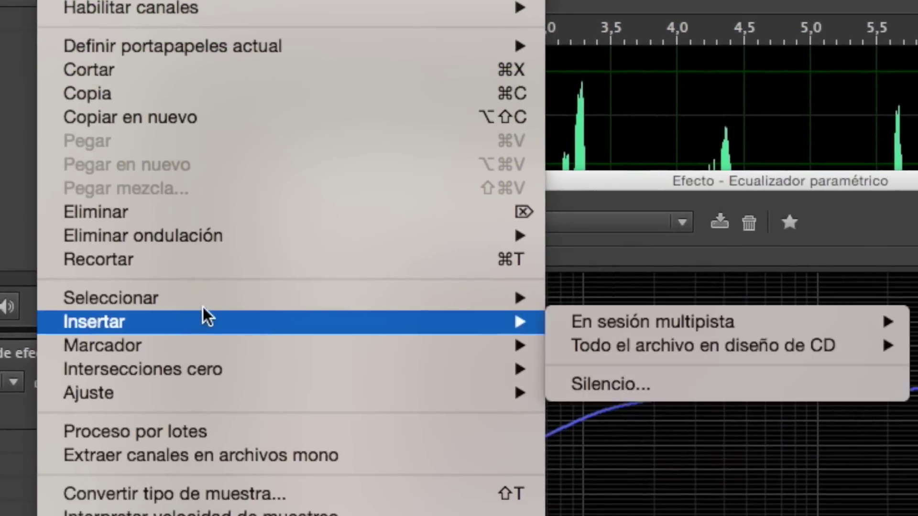
pyautogui.moveTo(287, 462)
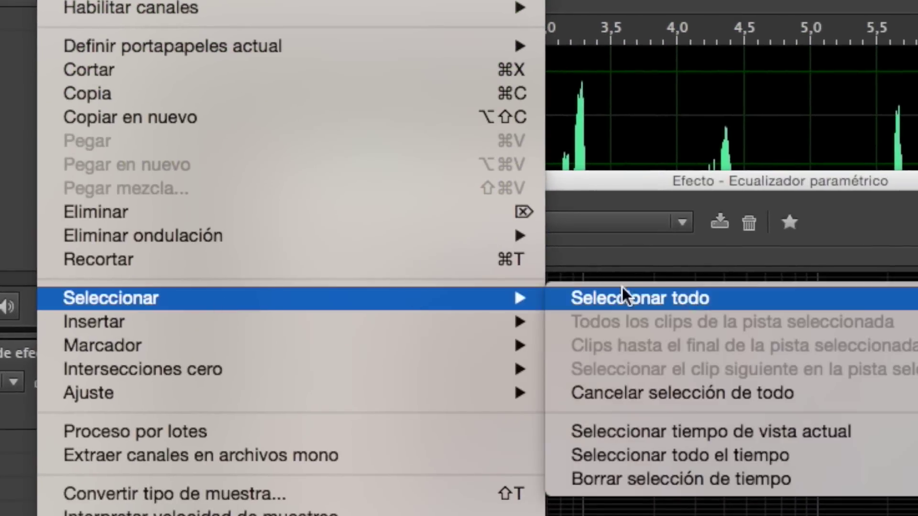
pyautogui.click(700, 293)
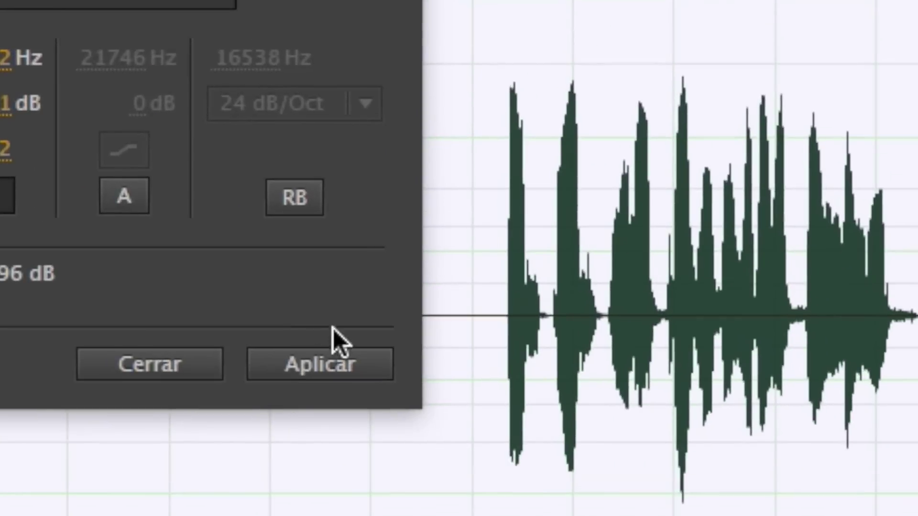
pyautogui.click(369, 360)
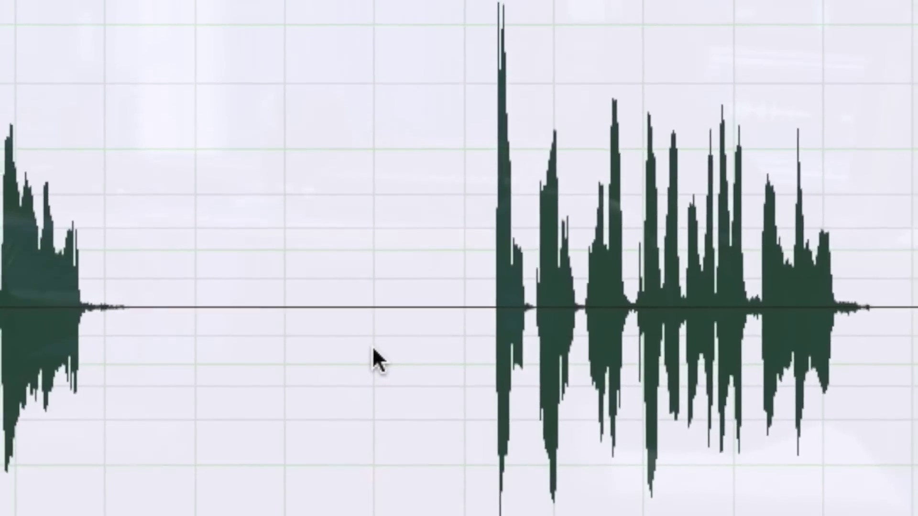